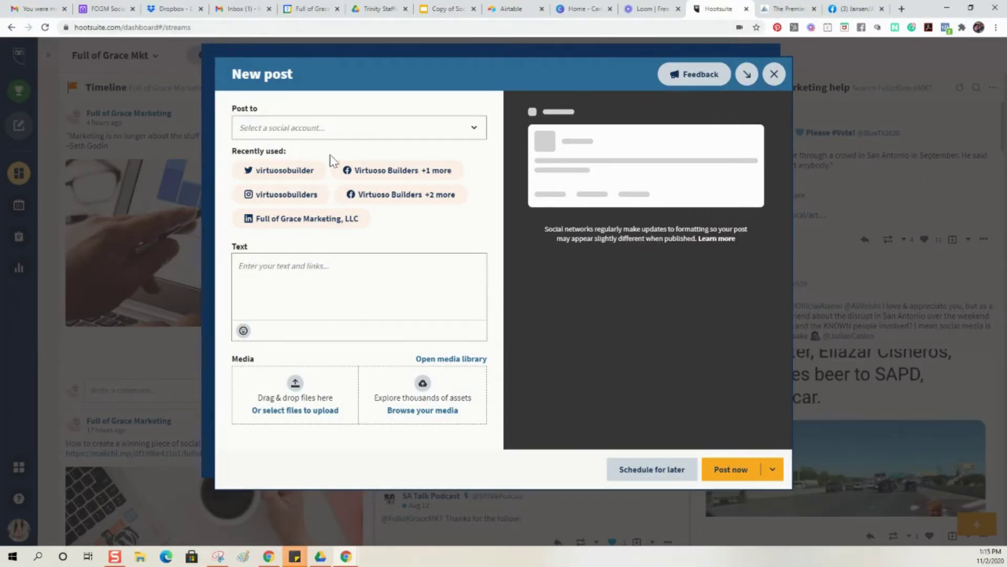
# Step: Search accounts for 'full' and choose the Full of Grace Marketing Facebook Page as the destination
pyautogui.click(331, 128)
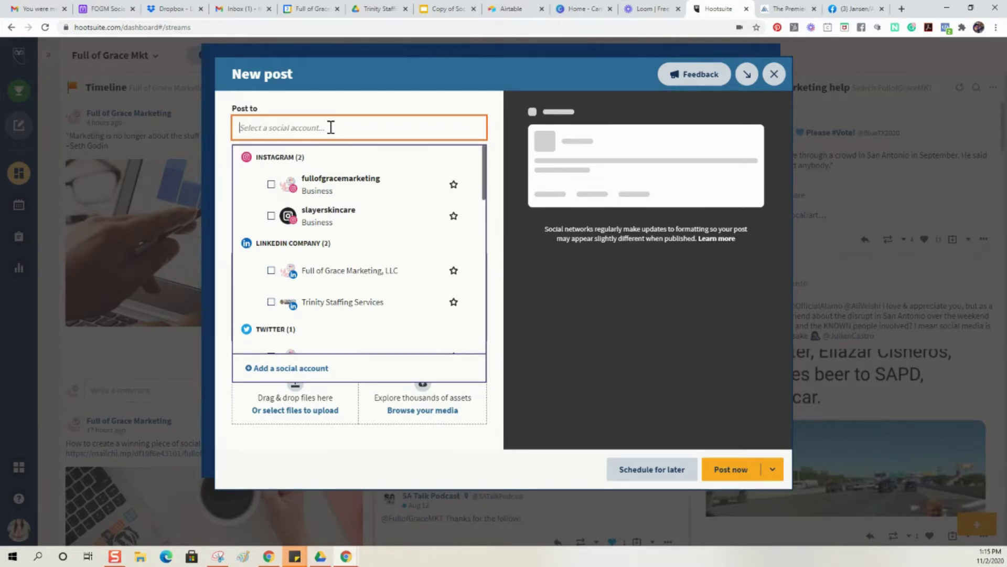
pyautogui.write('full')
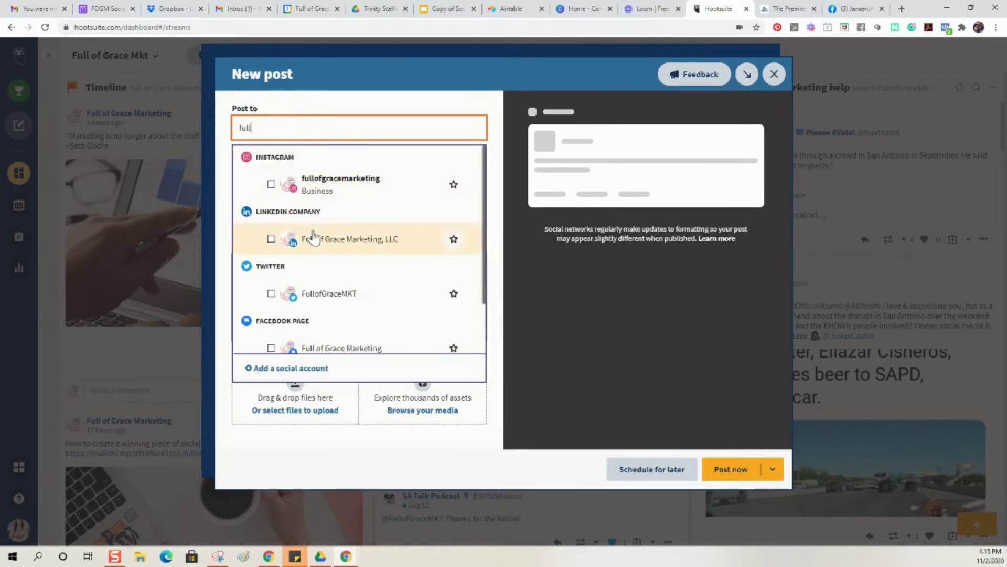
pyautogui.click(315, 347)
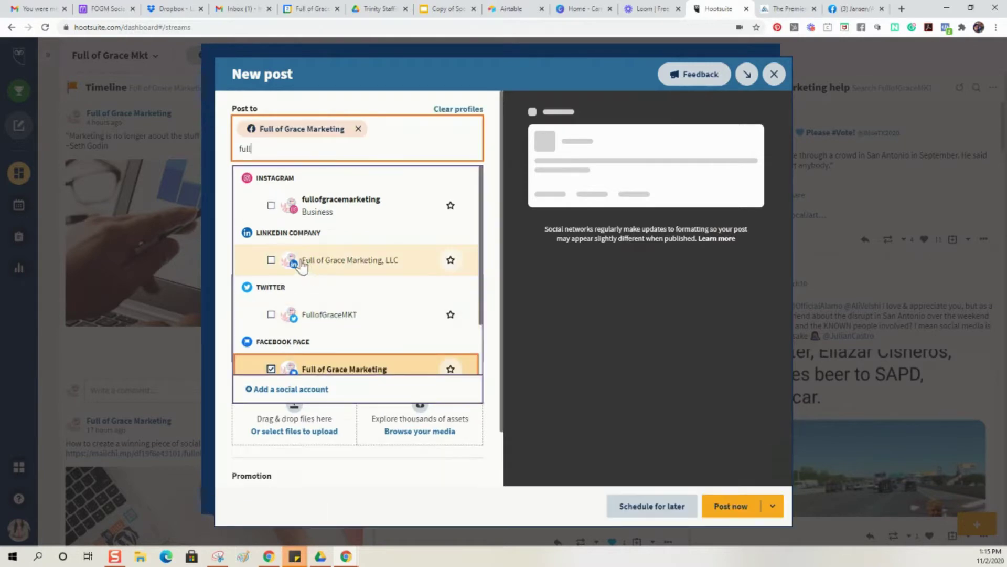
pyautogui.click(226, 224)
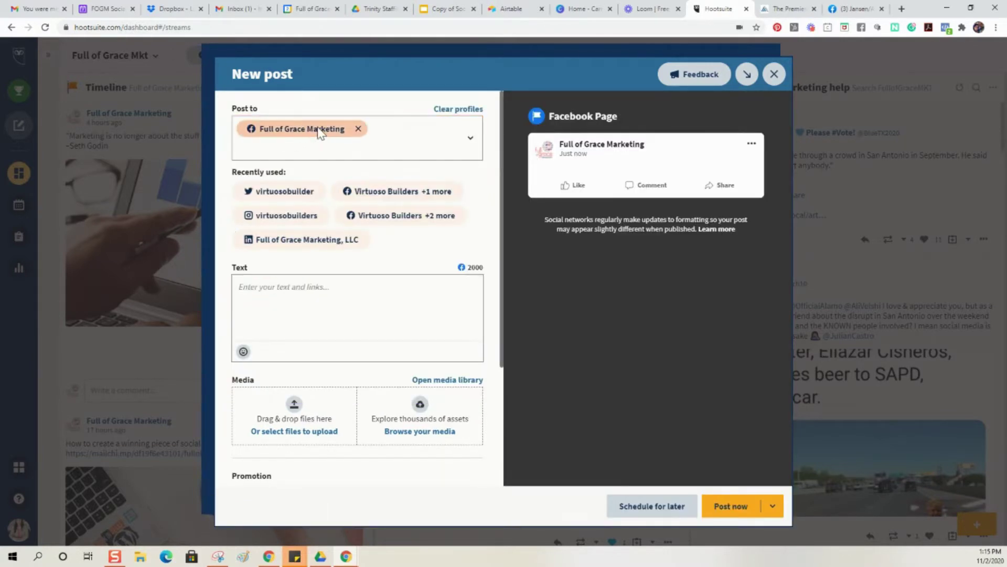
pyautogui.click(289, 285)
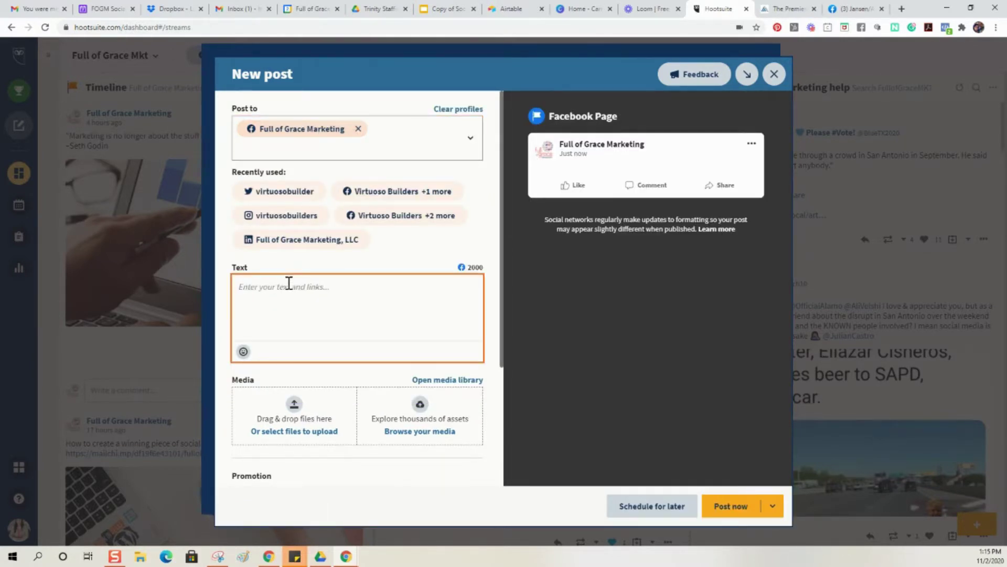
pyautogui.write('testing')
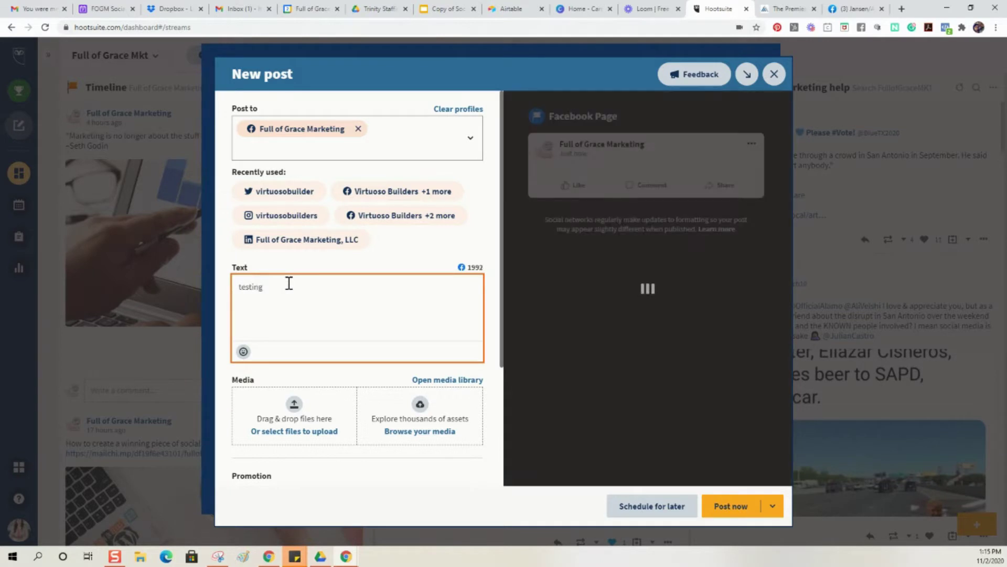
pyautogui.write(' @jan')
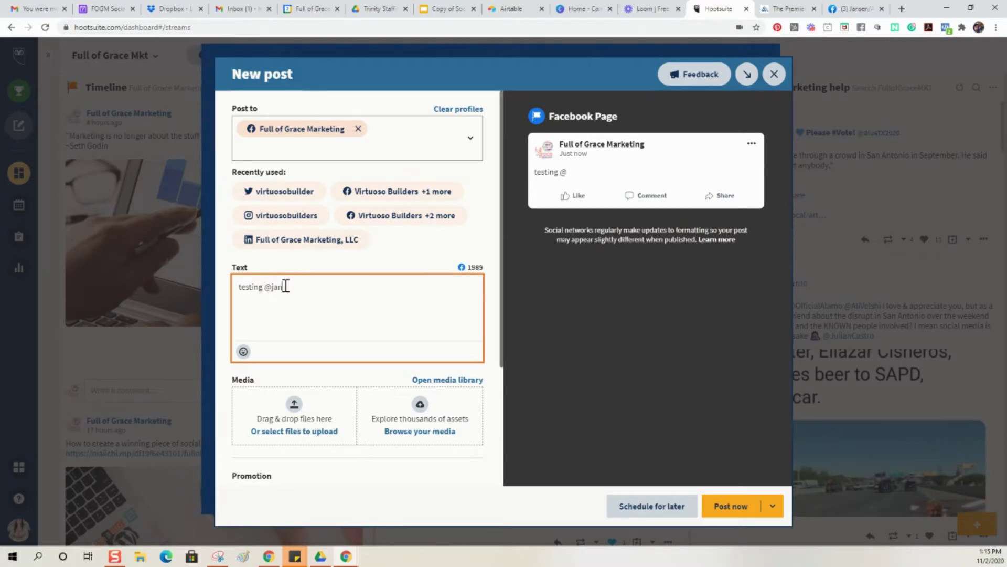
pyautogui.write('sen')
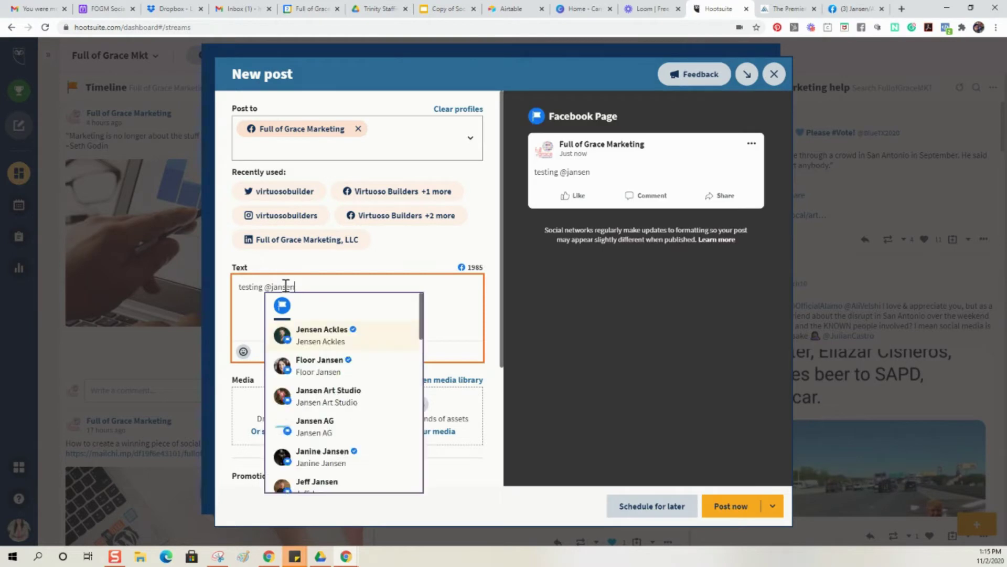
pyautogui.write('ad')
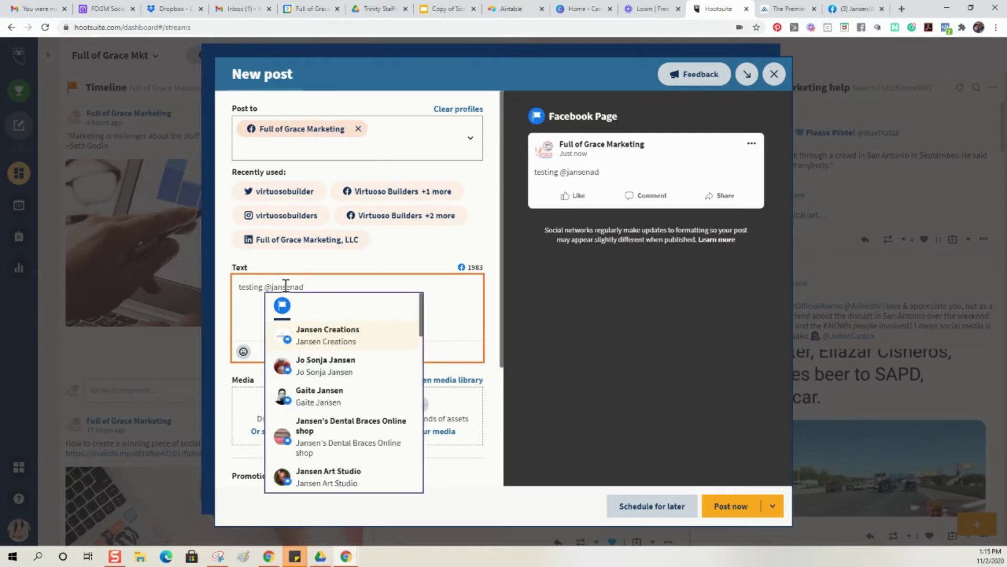
pyautogui.write('juster')
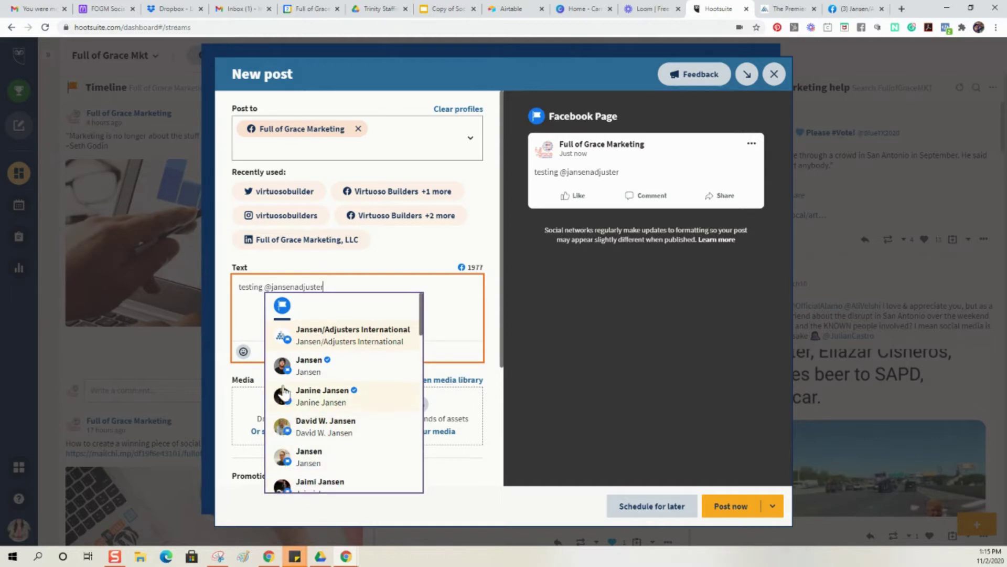
pyautogui.scroll(-3, 286, 344)
pyautogui.scroll(3, 300, 339)
# Step: Pick Jansen/Adjusters International from the suggestions to tag it after 'testing'
pyautogui.click(342, 335)
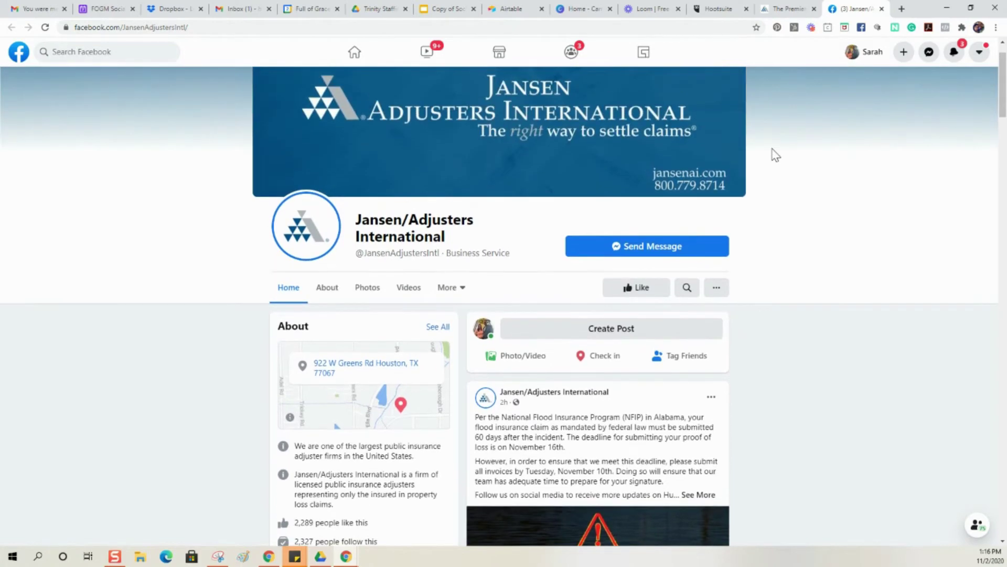
pyautogui.scroll(2, 787, 181)
pyautogui.scroll(-1, 791, 190)
pyautogui.moveTo(440, 252); pyautogui.dragTo(355, 259)
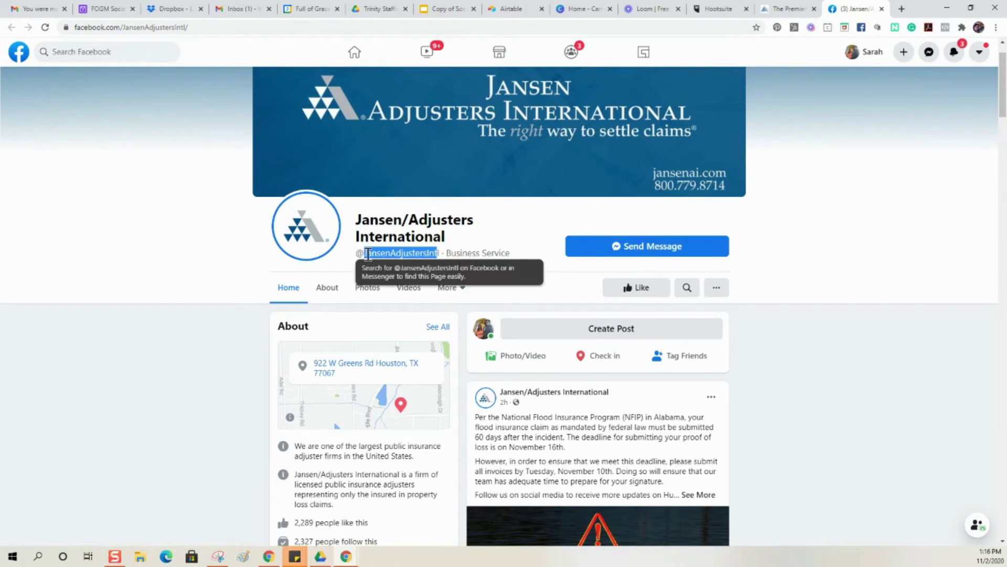
pyautogui.moveTo(356, 253); pyautogui.dragTo(443, 253)
pyautogui.hotkey('ctrl', 'c')
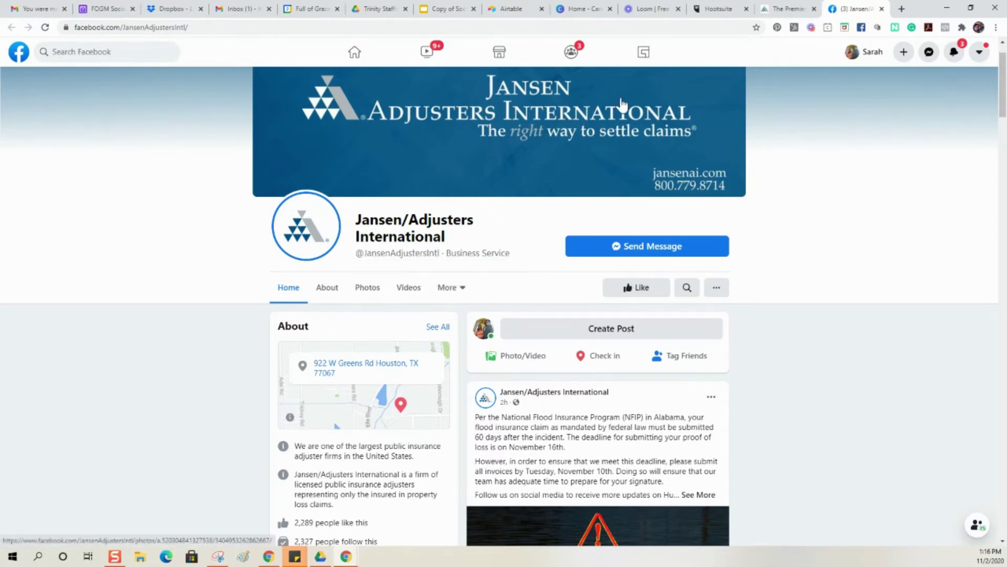
pyautogui.click(716, 9)
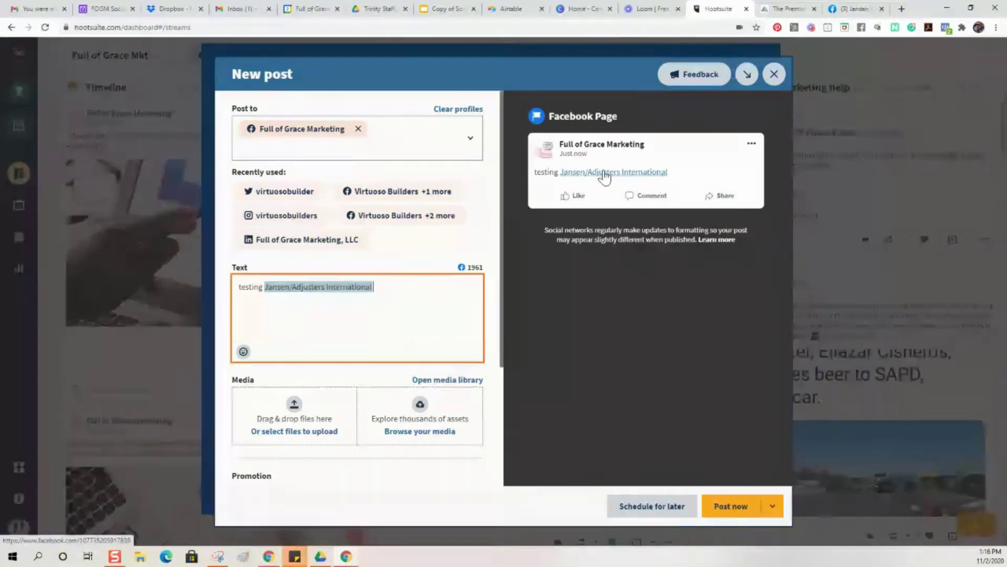
# Step: Select and delete the existing post text
pyautogui.moveTo(375, 286); pyautogui.dragTo(292, 295)
pyautogui.click(379, 291)
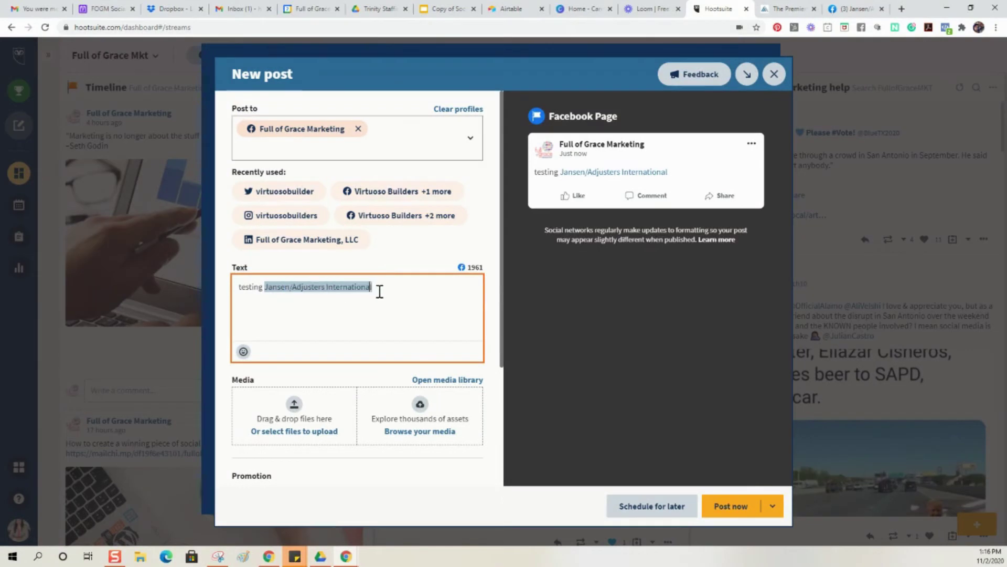
pyautogui.moveTo(375, 287); pyautogui.dragTo(240, 292)
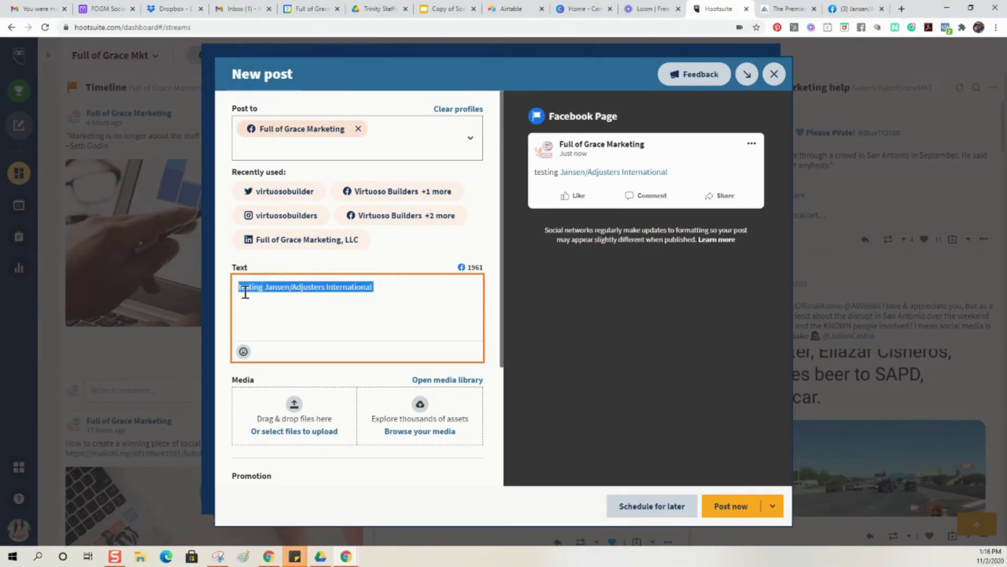
pyautogui.press('Delete')
# Step: Replace the Facebook profile with the Full of Grace Marketing, LLC LinkedIn page
pyautogui.click(362, 141)
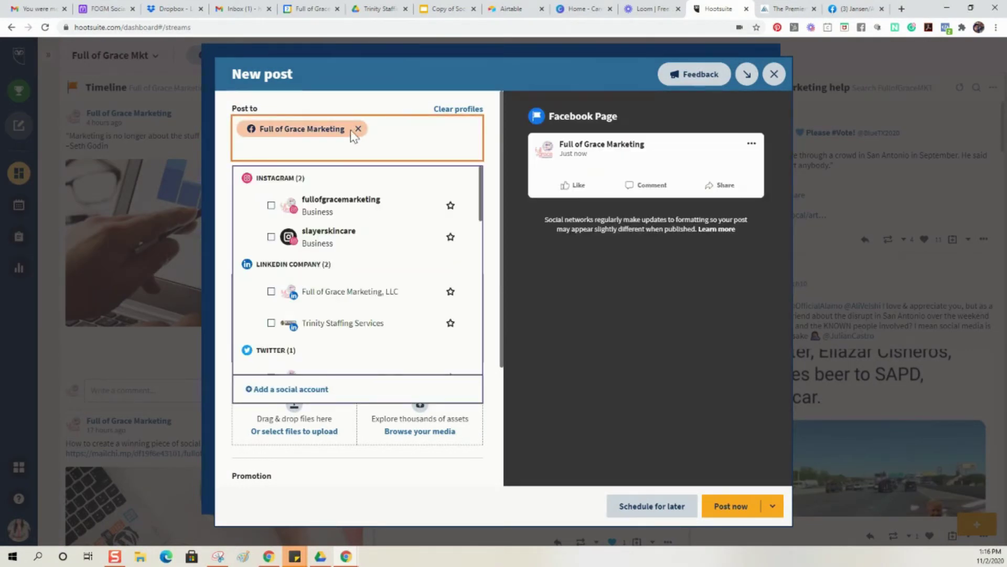
pyautogui.click(358, 129)
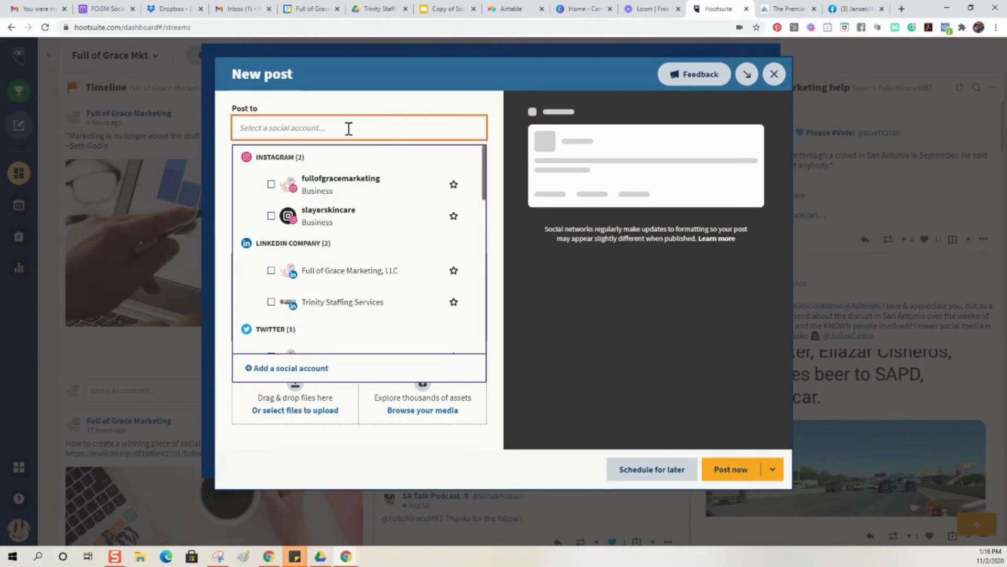
pyautogui.click(317, 271)
pyautogui.click(284, 134)
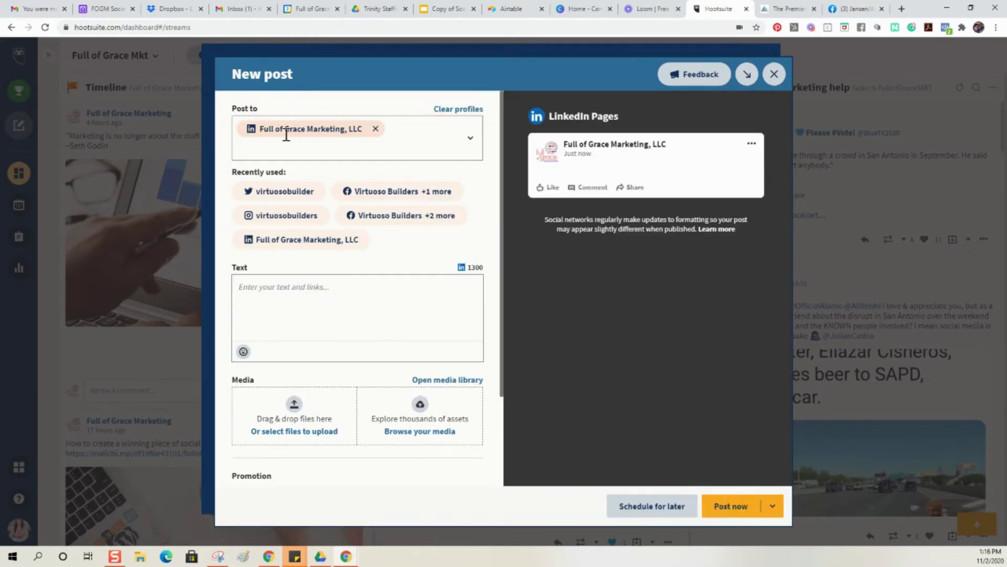
pyautogui.click(309, 288)
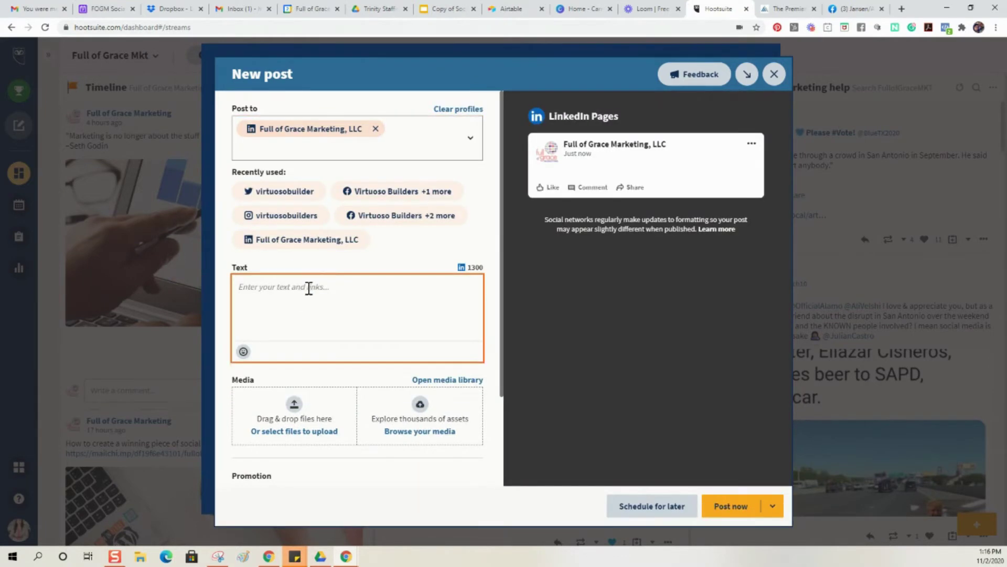
pyautogui.write('testing @')
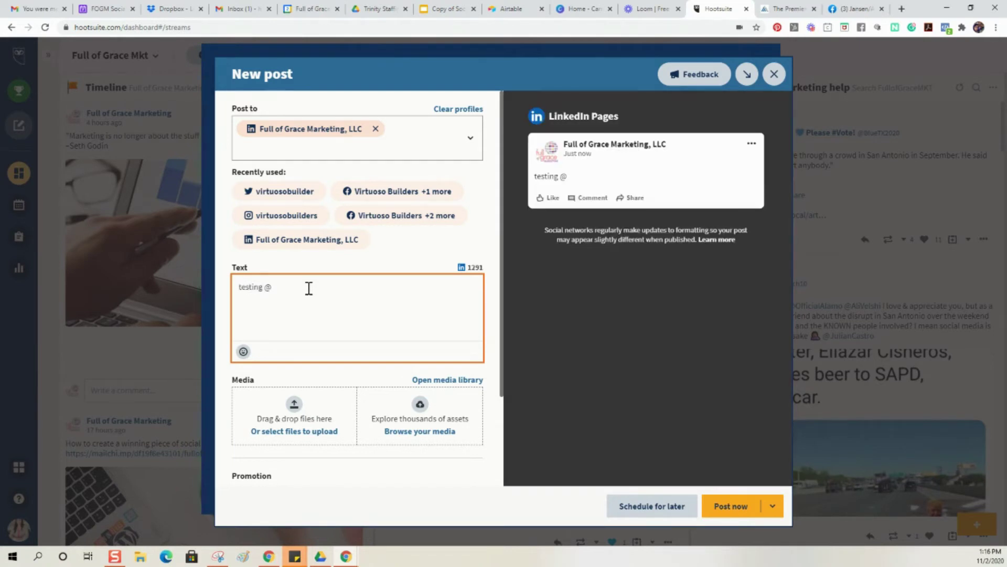
pyautogui.write(' jansena')
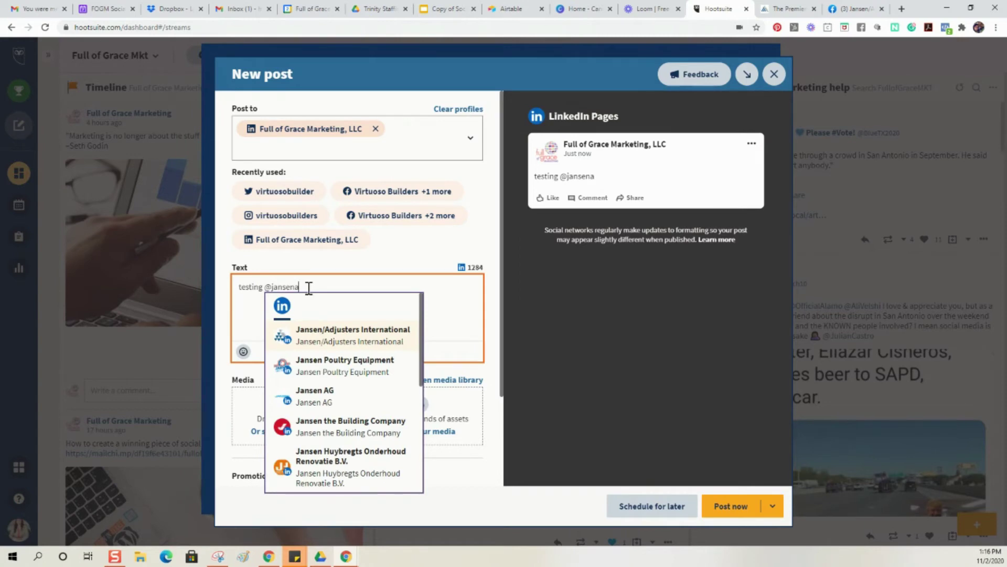
pyautogui.write('djusters')
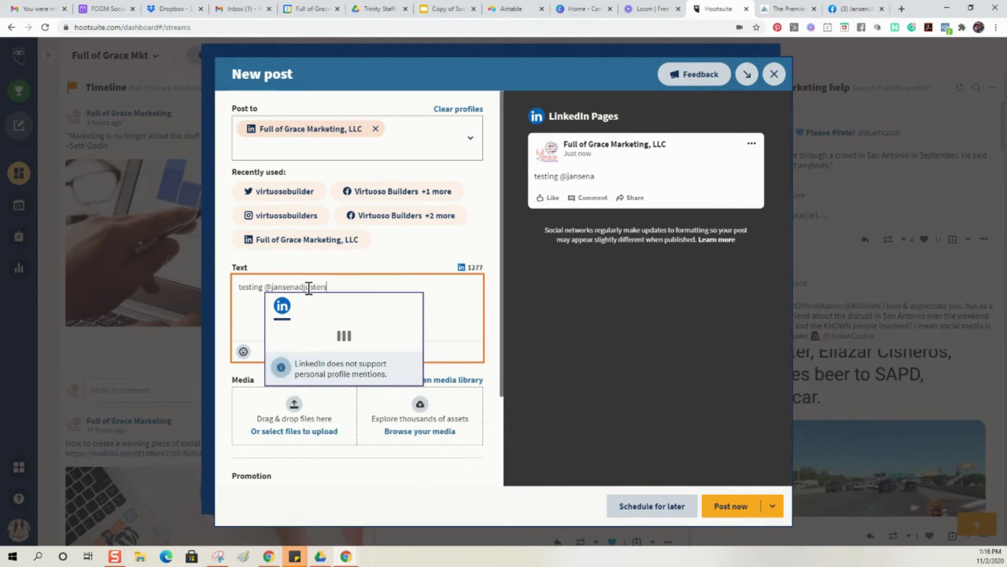
# Step: Trim the mention search to 'jansen' and tag Jansen/Adjusters International after 'testing'
pyautogui.press('BackSpace')
pyautogui.press('BackSpace')
pyautogui.press('BackSpace')
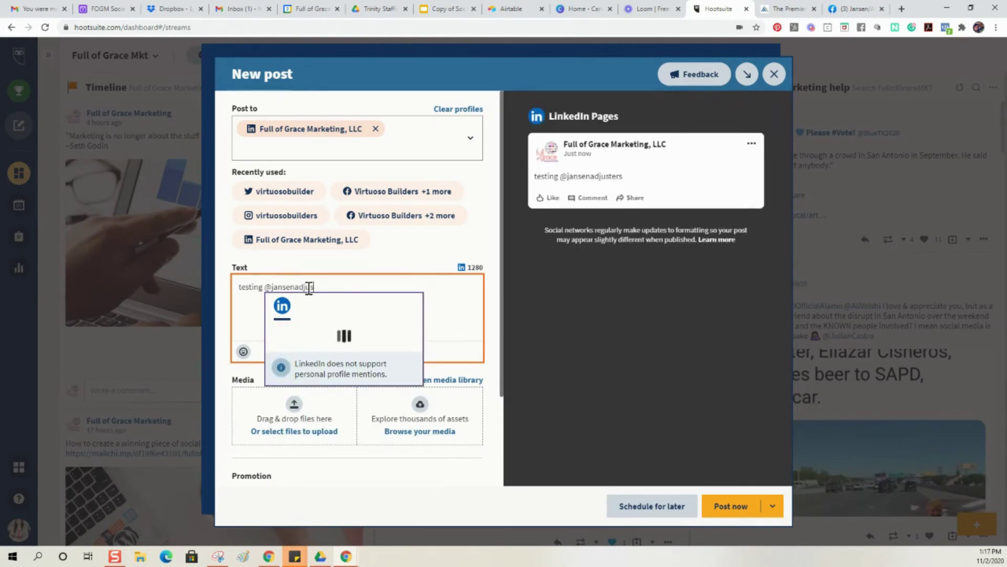
pyautogui.press('BackSpace')
pyautogui.press('BackSpace')
pyautogui.press('BackSpace')
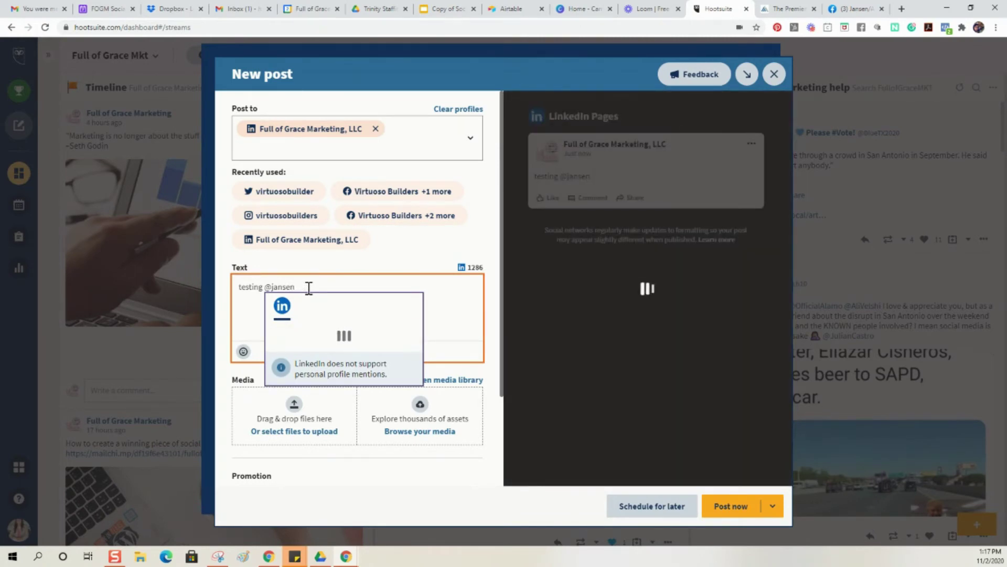
pyautogui.write('n')
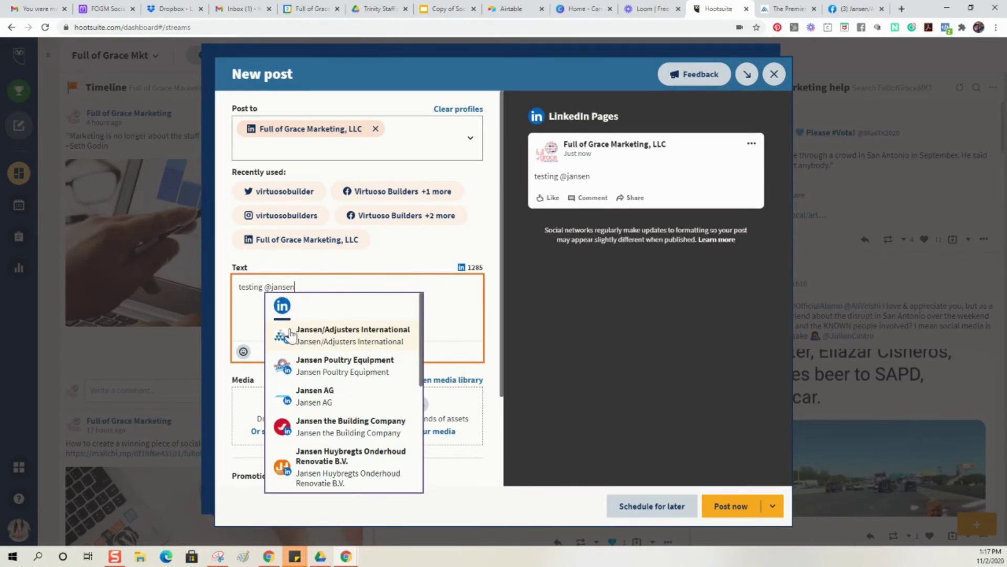
pyautogui.click(339, 341)
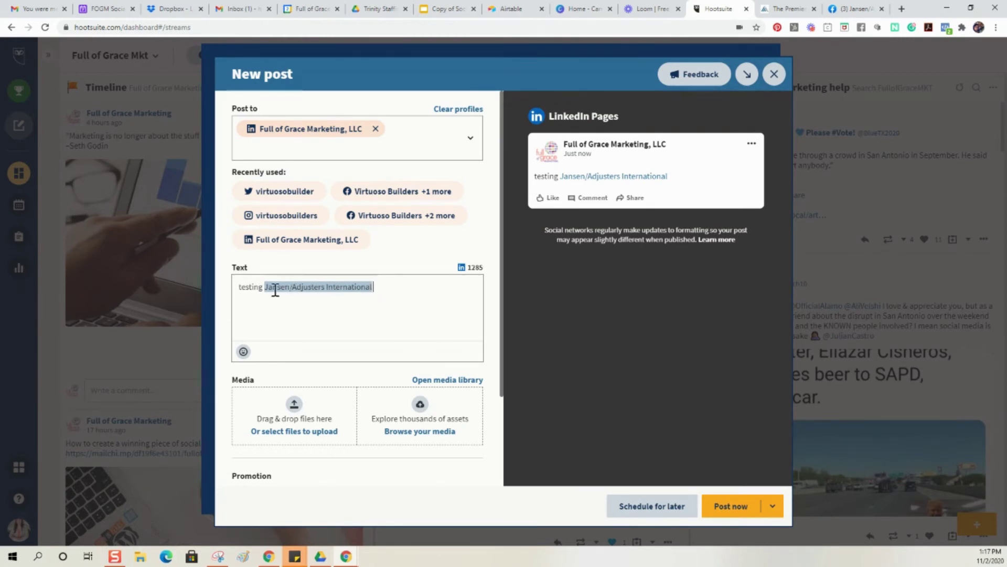
pyautogui.click(388, 286)
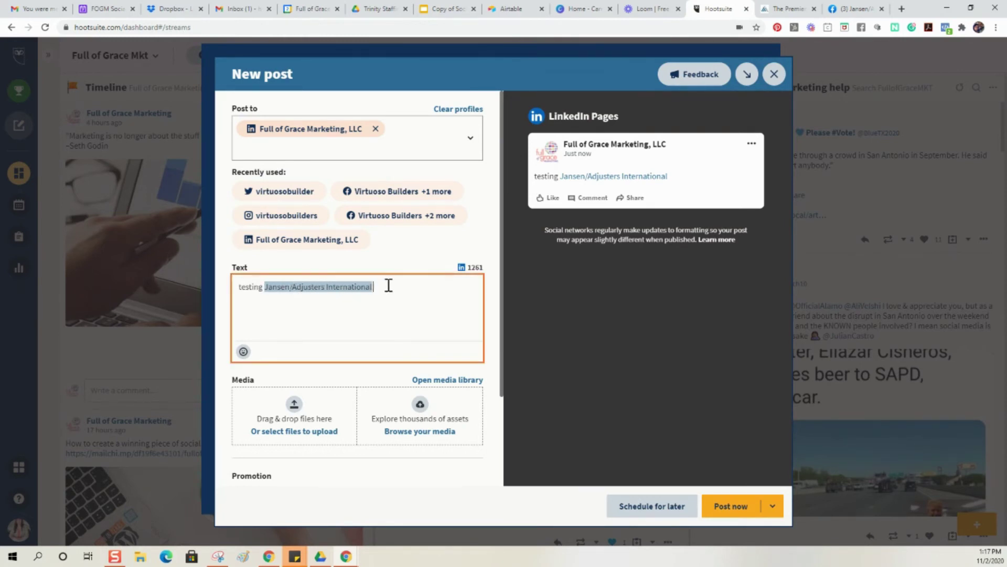